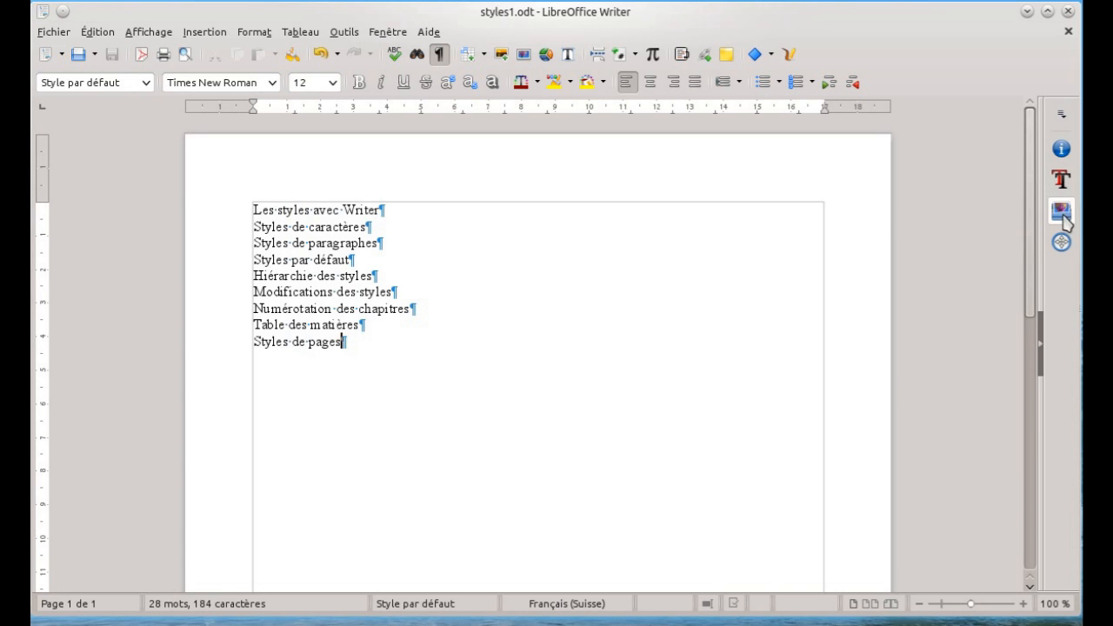
Look over the formatting properties of the text, place the cursor in the first line and show the Styles and Formatting list.
left_click(1062, 152)
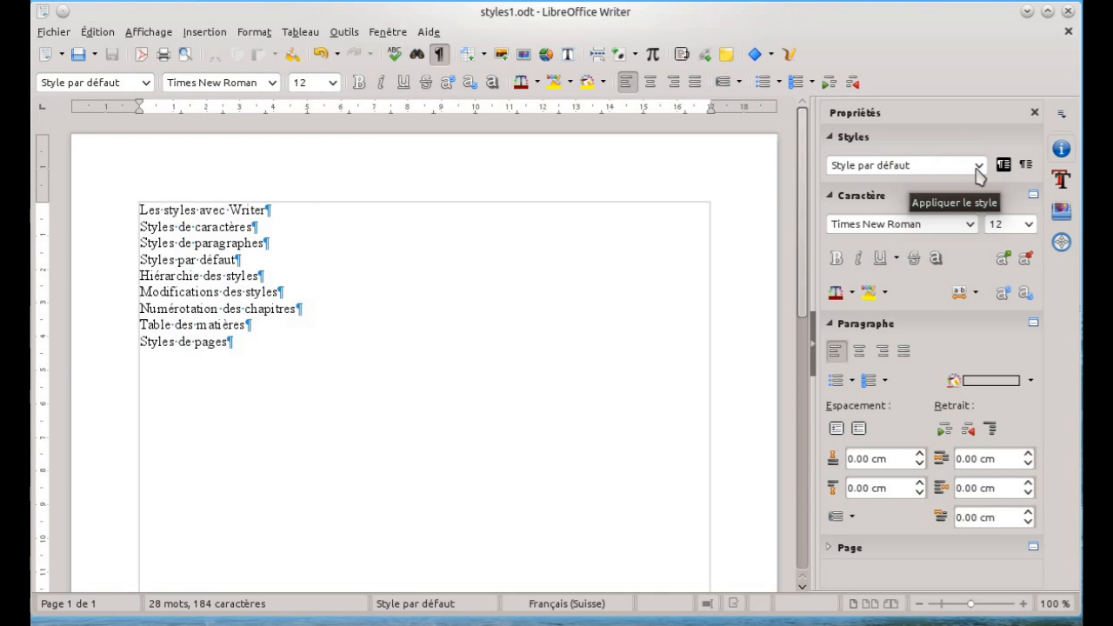
left_click(270, 210)
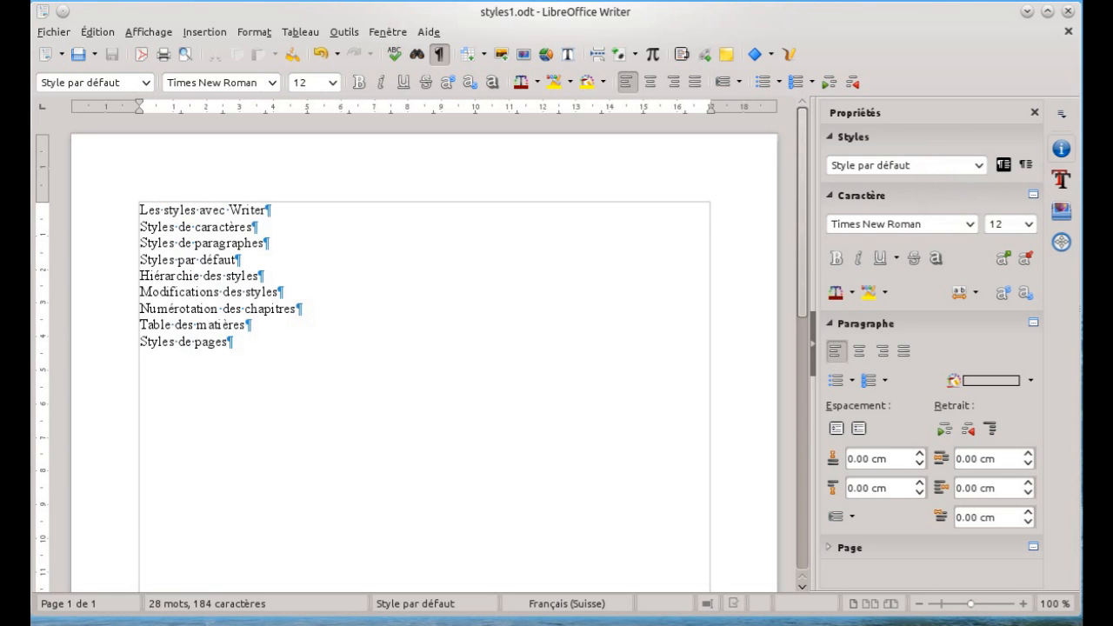
left_click(1062, 180)
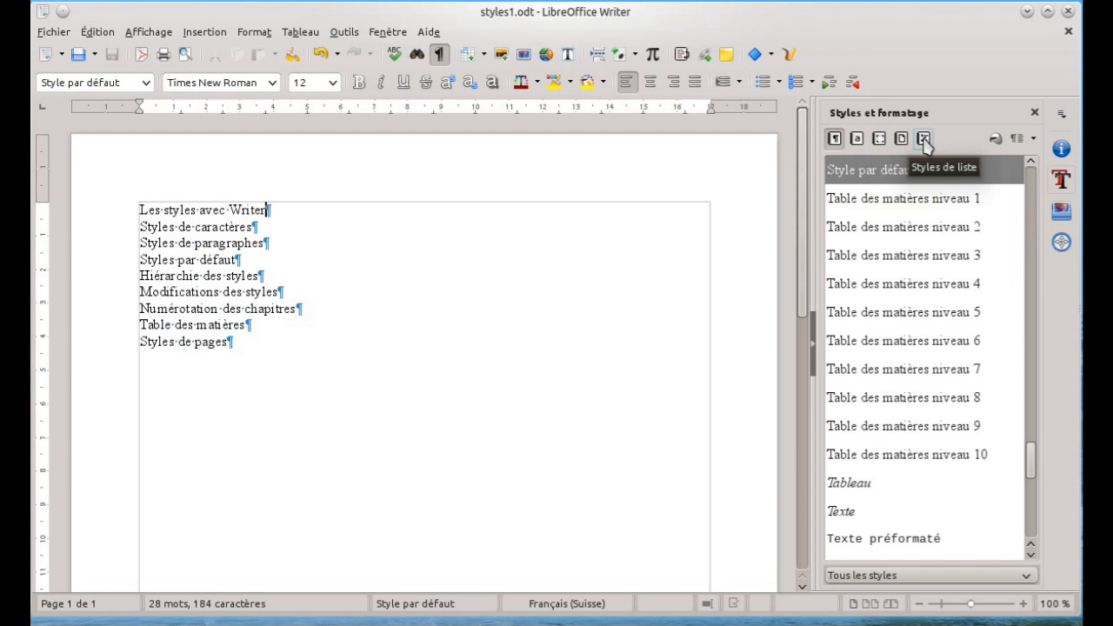
Browse the complete list of character styles from Accentuation to Variable.
left_click(857, 141)
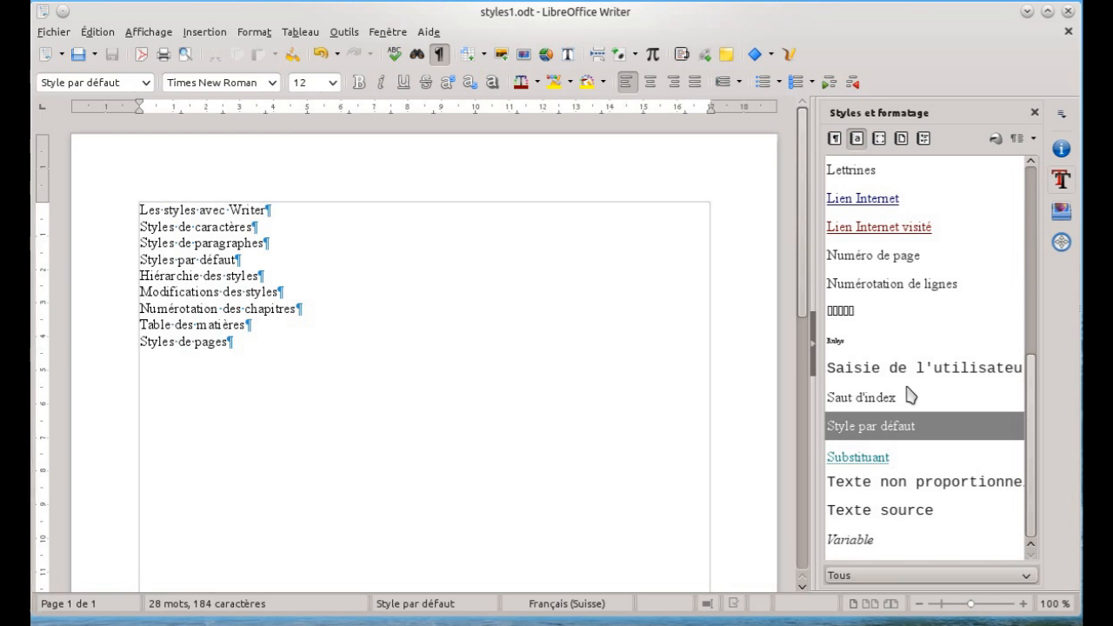
scroll(904, 400, "up", 3)
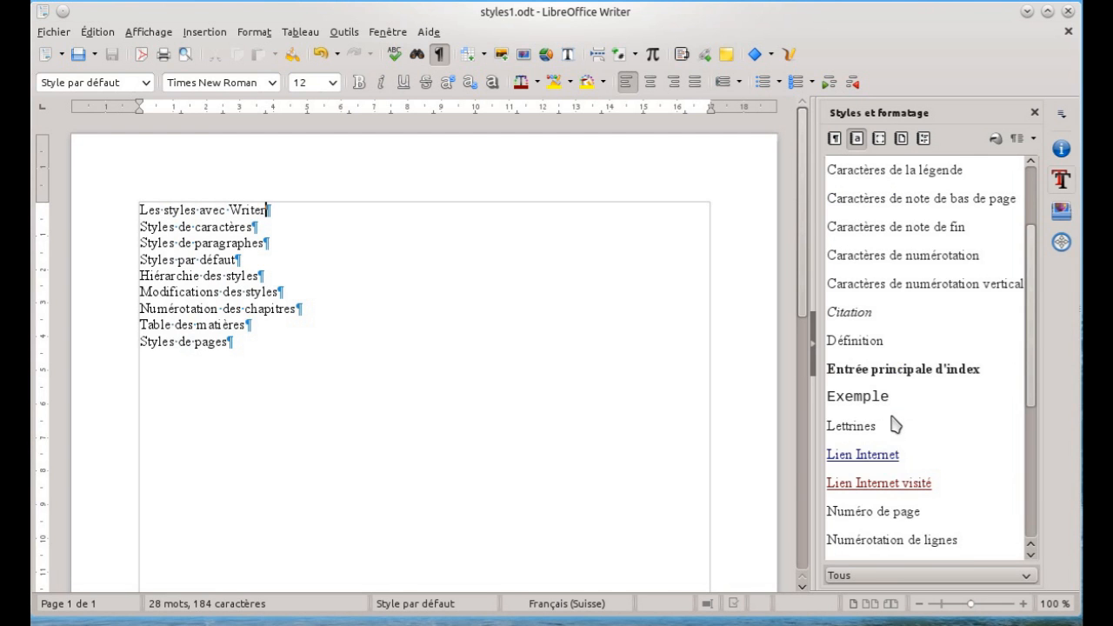
scroll(895, 424, "up", 2)
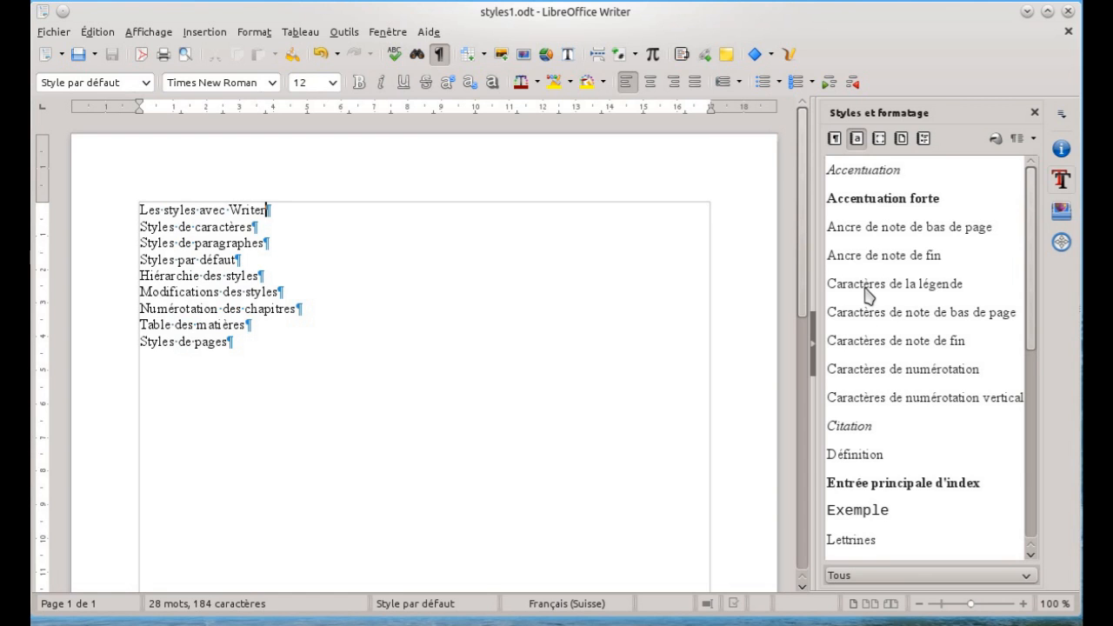
scroll(870, 296, "down", 5)
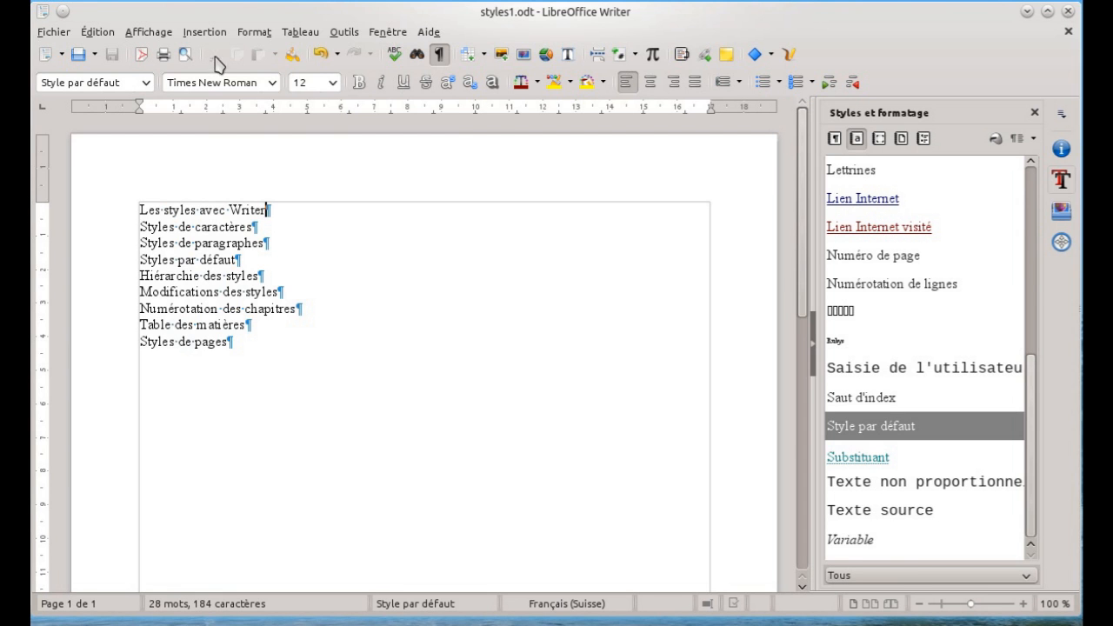
Inspect the character effects in the direct Character formatting options and close them without making changes.
left_click(255, 35)
left_click(285, 90)
left_click_drag(574, 254, 523, 90)
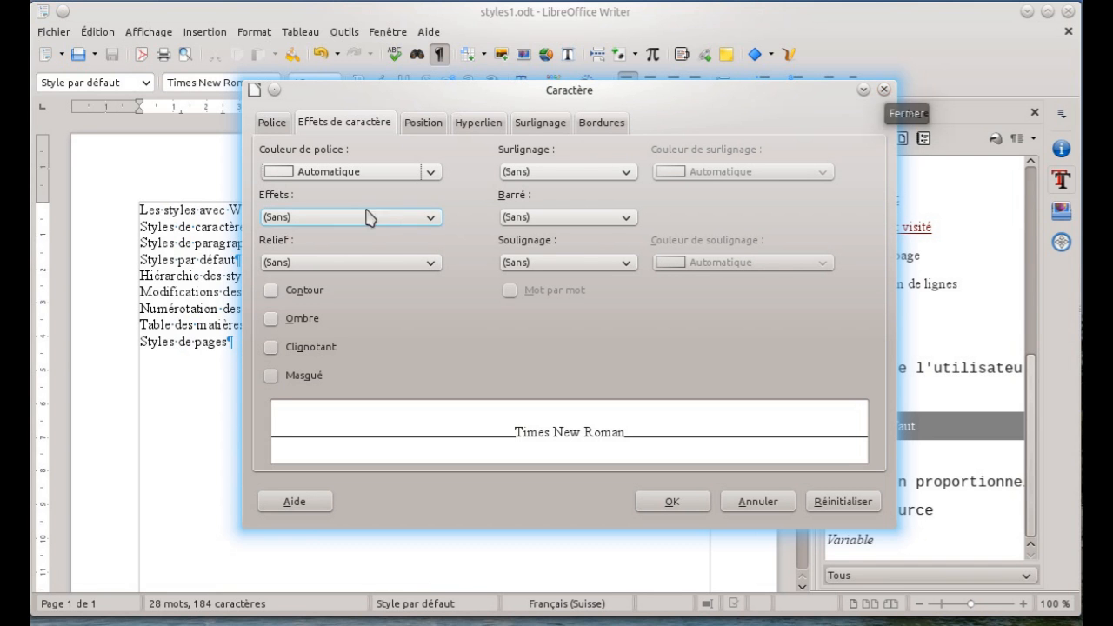
left_click(884, 90)
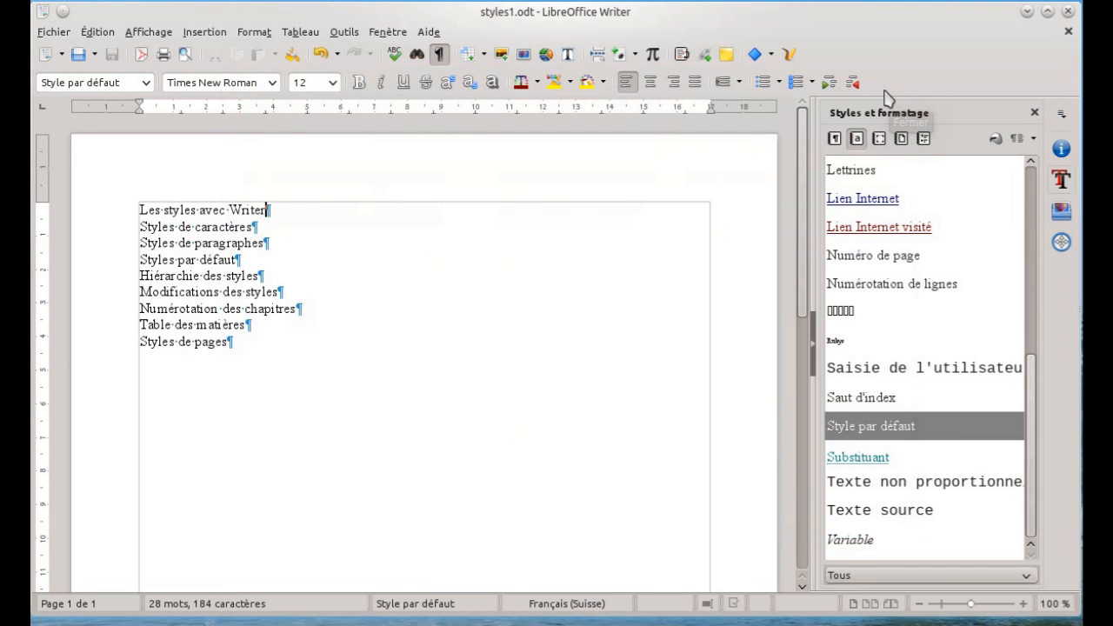
Return to the paragraph styles and look through the full list, including headings, indexes, numbering and bullet styles.
left_click(834, 139)
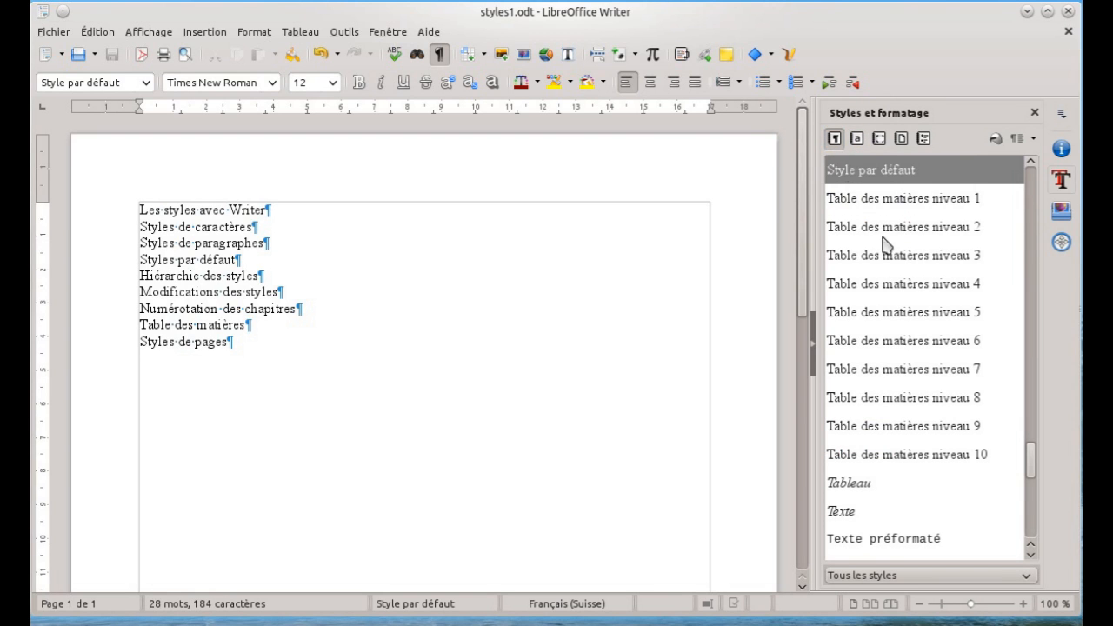
scroll(913, 387, "down", 5)
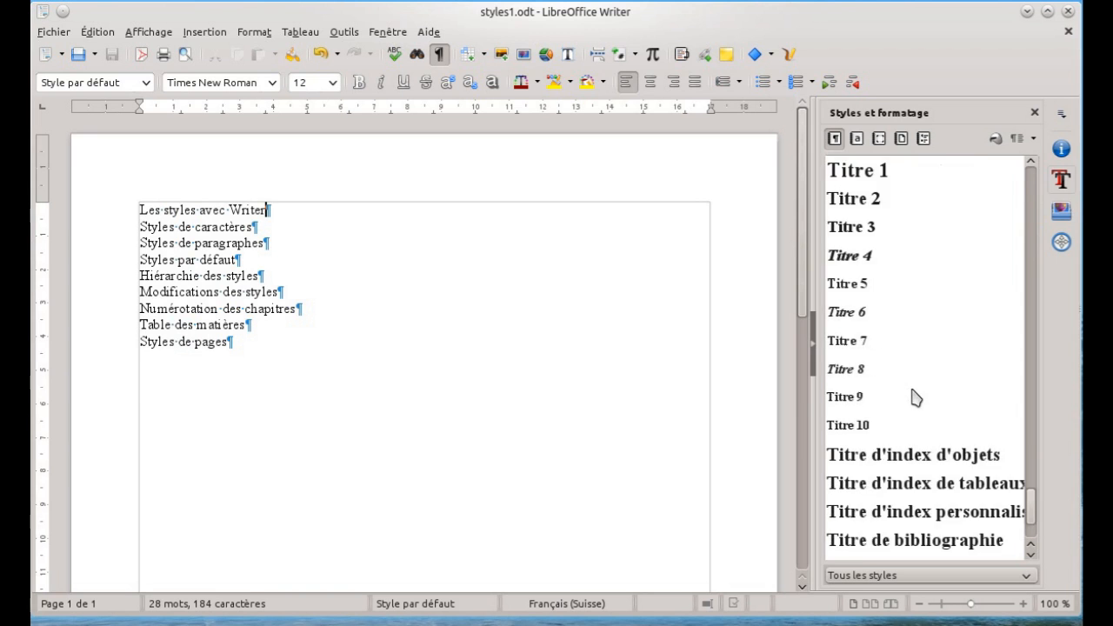
scroll(918, 392, "up", 12)
scroll(923, 396, "up", 15)
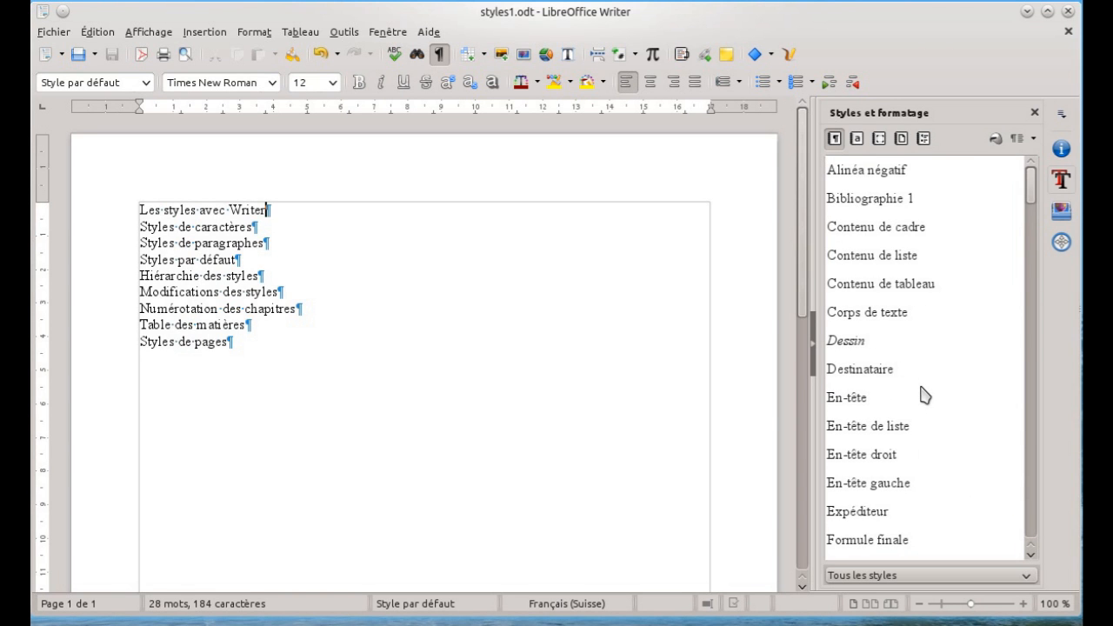
scroll(923, 395, "down", 20)
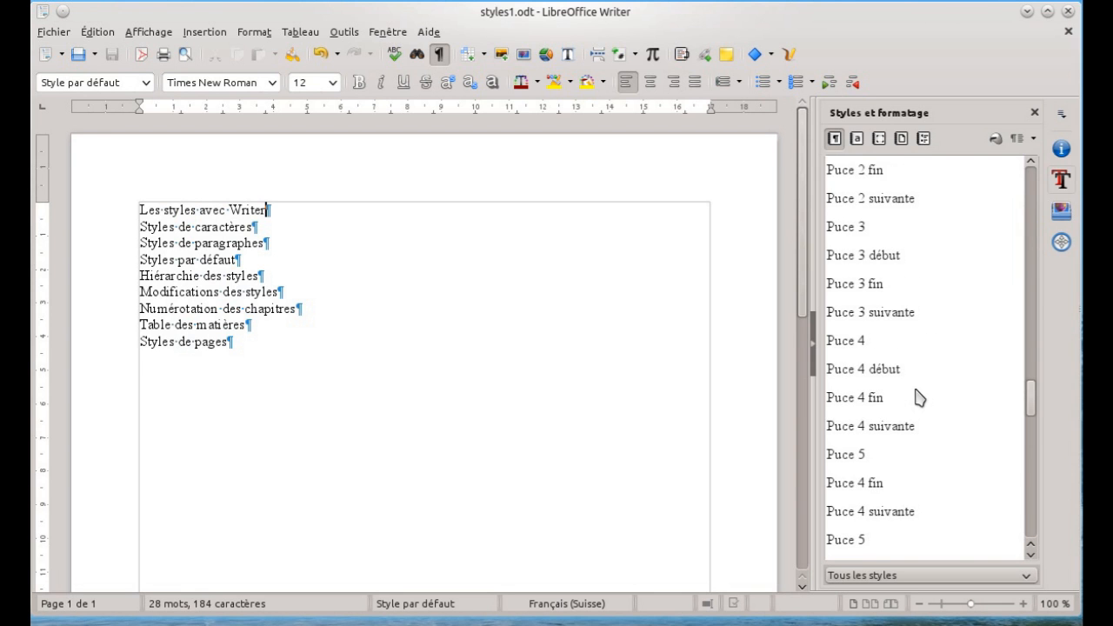
scroll(919, 398, "down", 3)
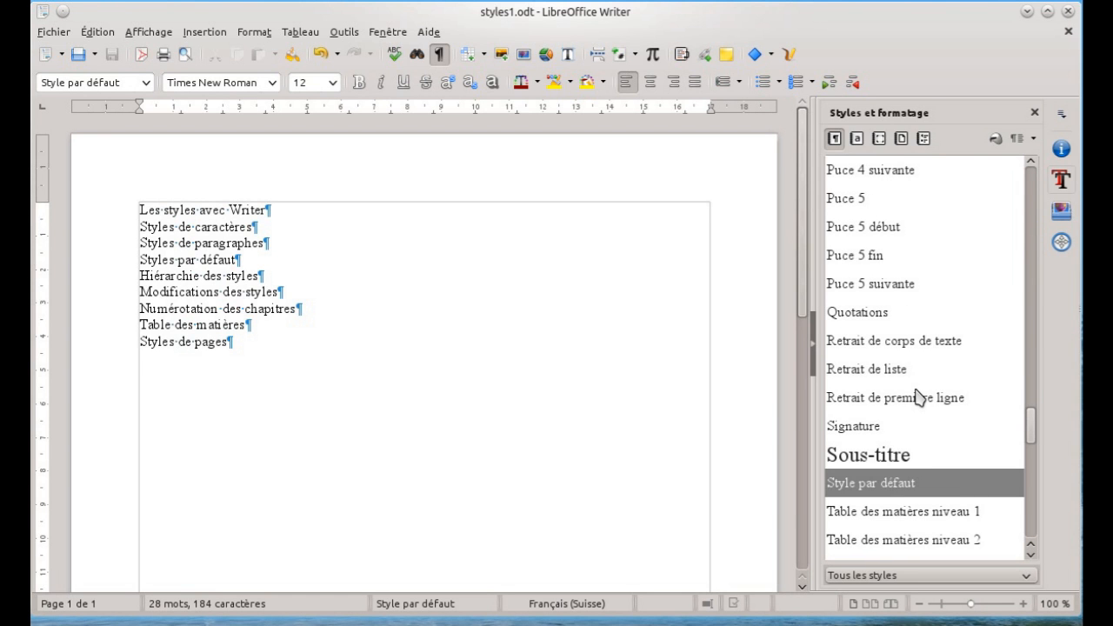
scroll(920, 398, "up", 12)
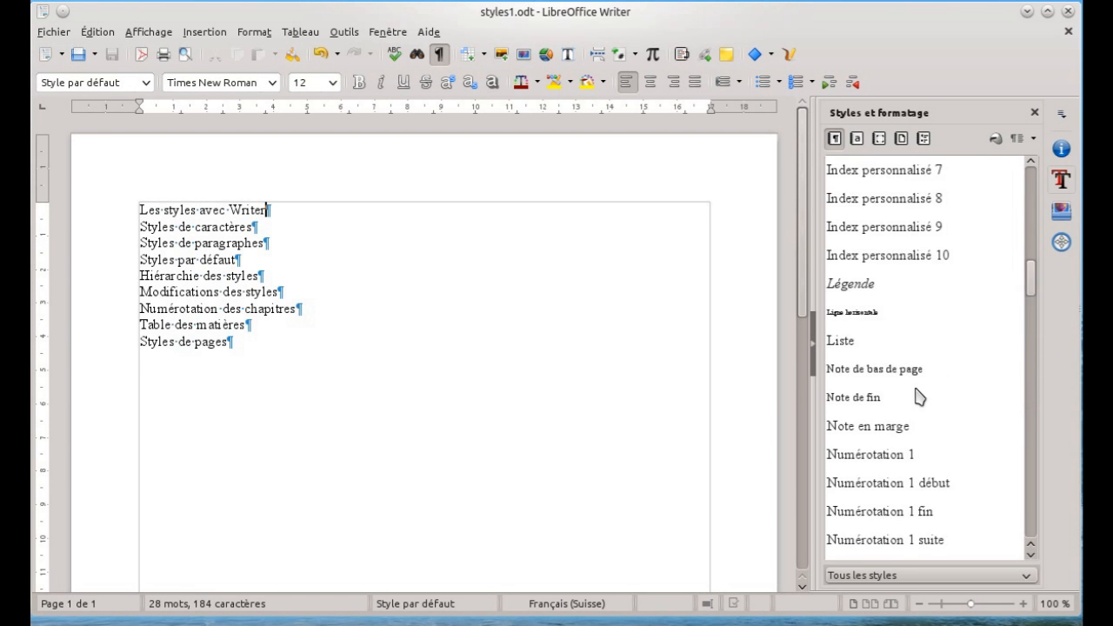
scroll(919, 397, "up", 3)
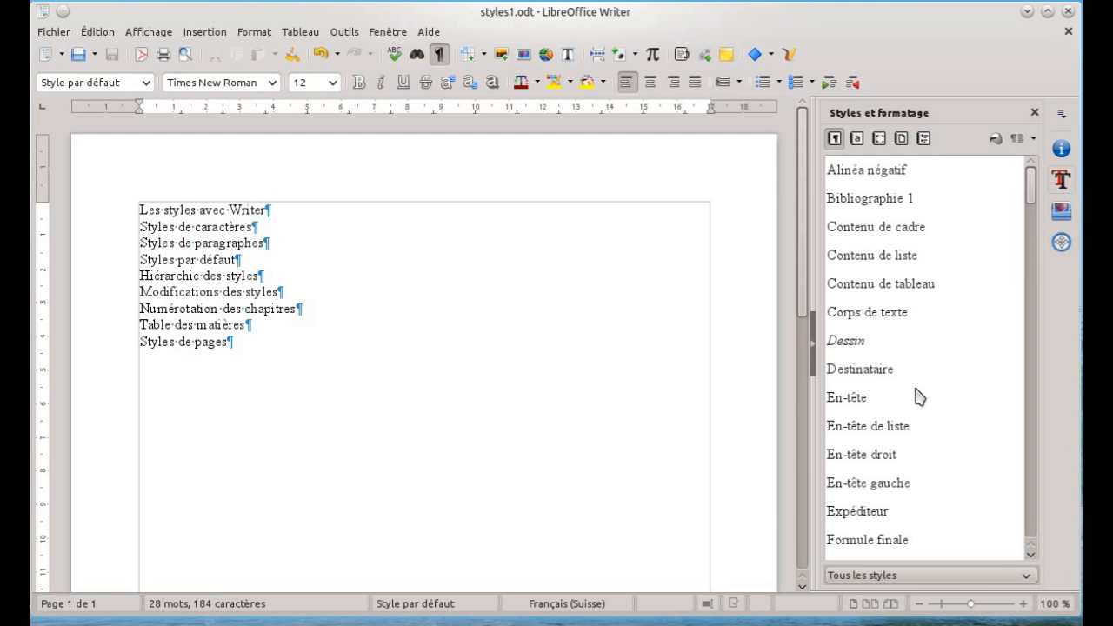
Display the paragraph styles as a hierarchy (Hiérarchie), and collapse and re-expand the Style par défaut branch.
left_click(1029, 577)
left_click(1029, 578)
scroll(925, 313, "down", 1)
scroll(928, 318, "up", 1)
left_click(1029, 577)
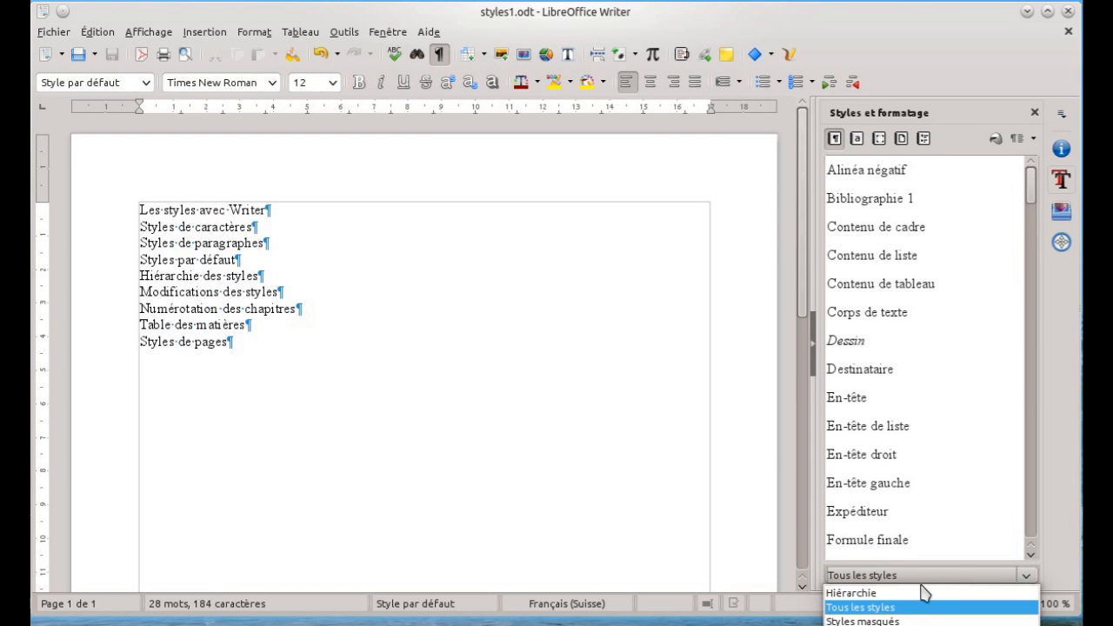
left_click(865, 596)
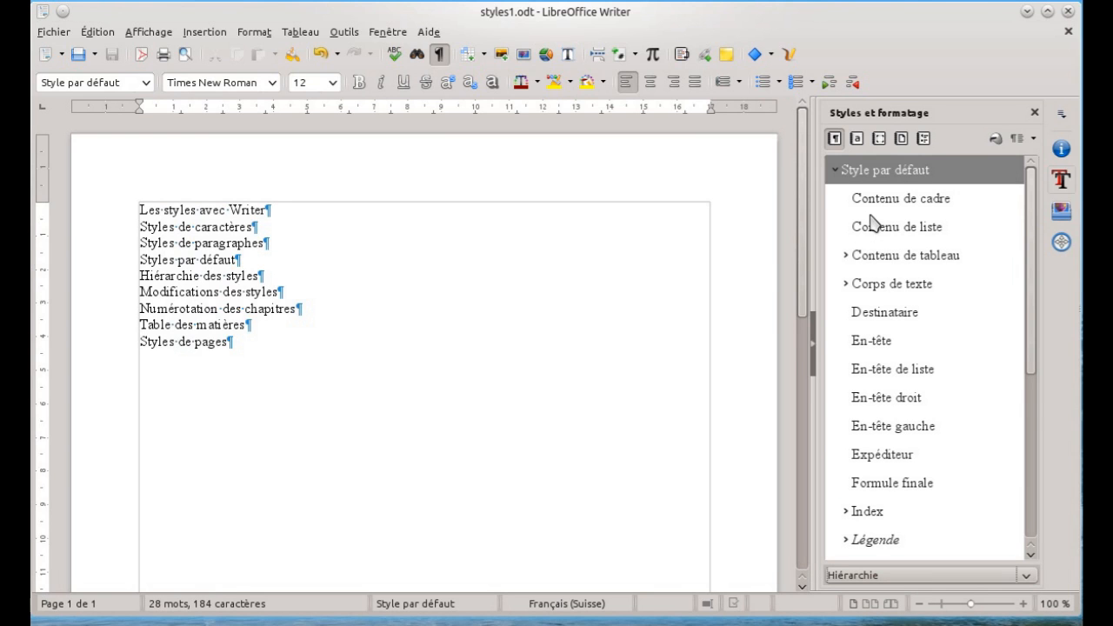
left_click(835, 170)
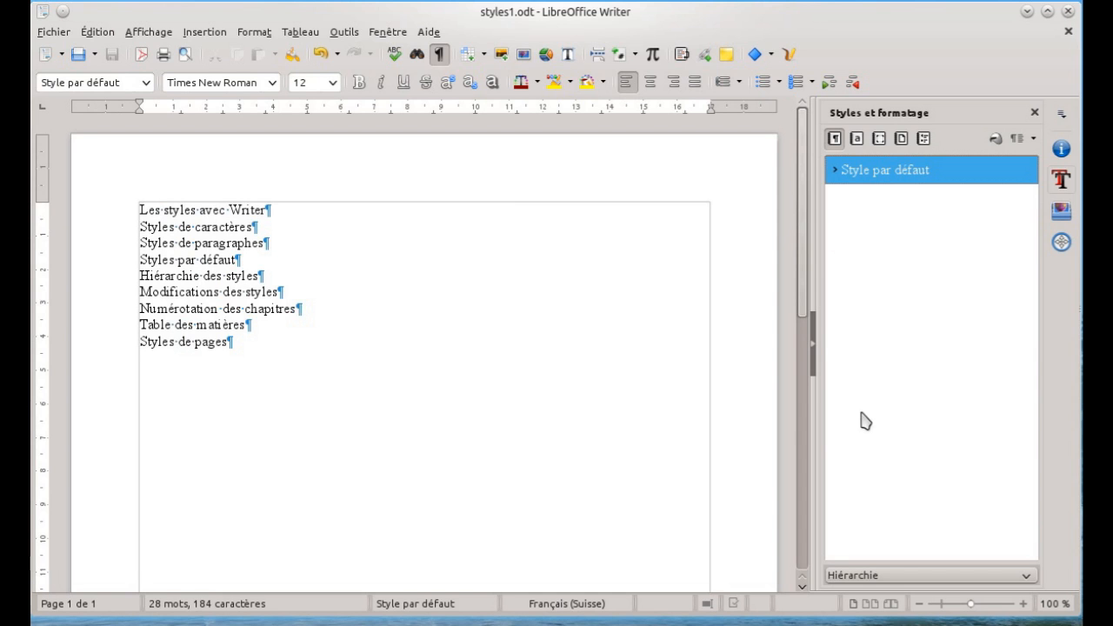
left_click(835, 170)
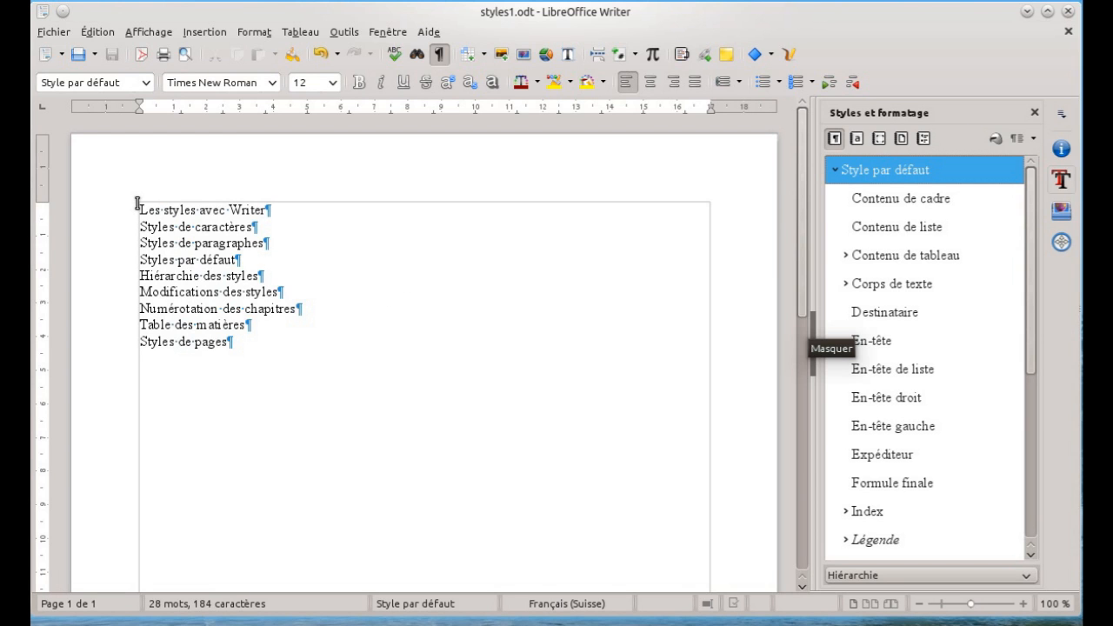
Apply the Titre paragraph style from the expanded style hierarchy to the line "Les styles avec Writer".
mouse_move(139, 210)
left_mouse_down()
mouse_move(290, 208)
mouse_move(132, 210)
left_mouse_up()
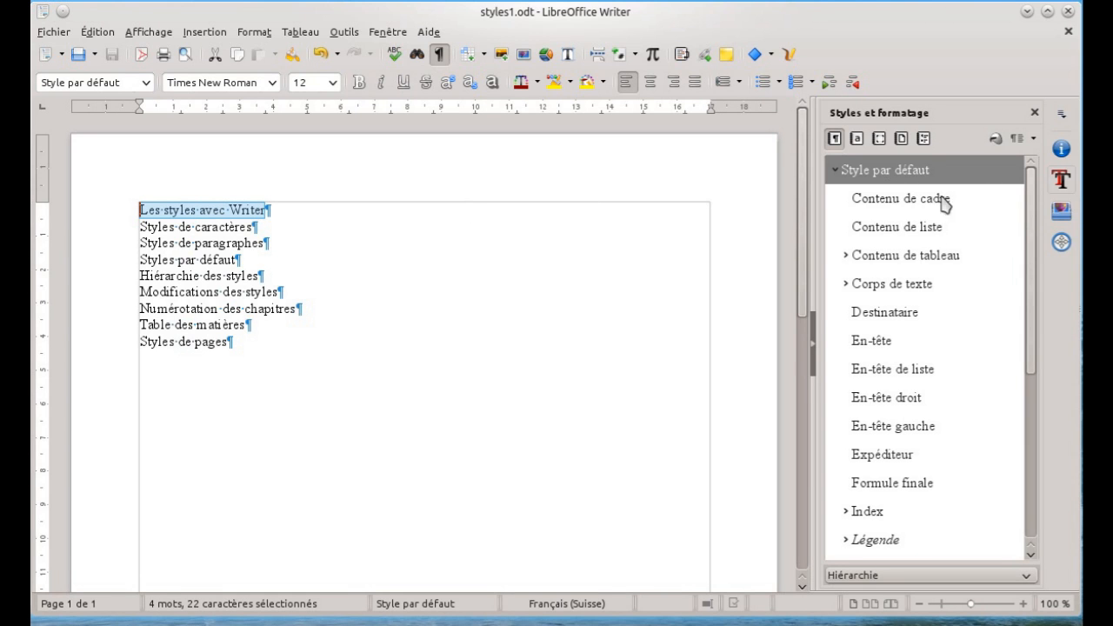
left_click_drag(1033, 201, 1026, 358)
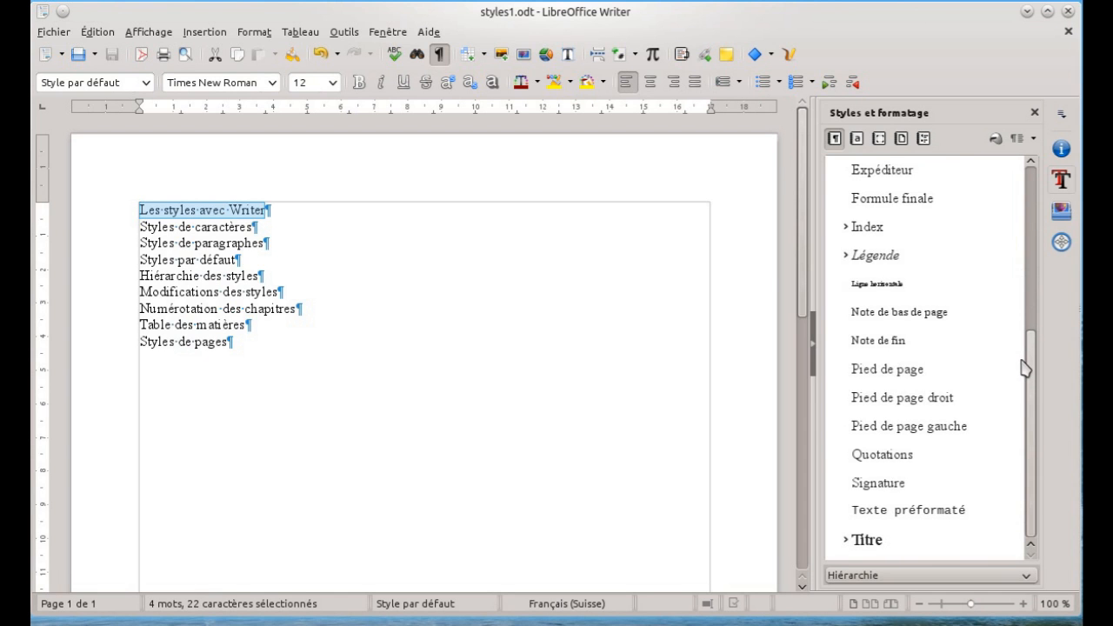
left_click(847, 543)
scroll(907, 454, "down", 3)
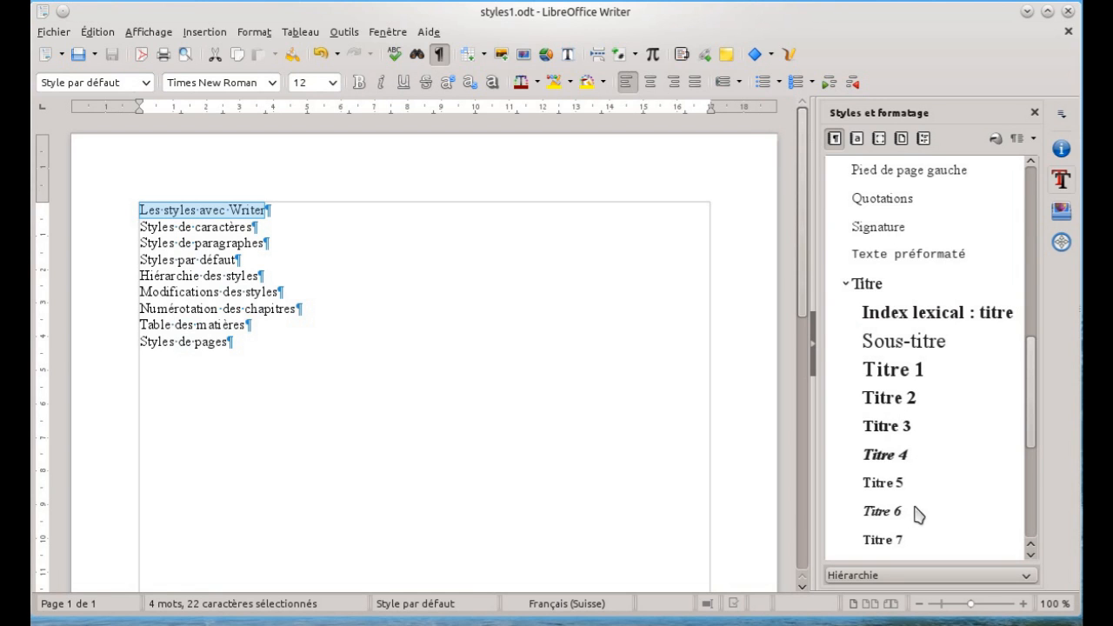
left_click(868, 285)
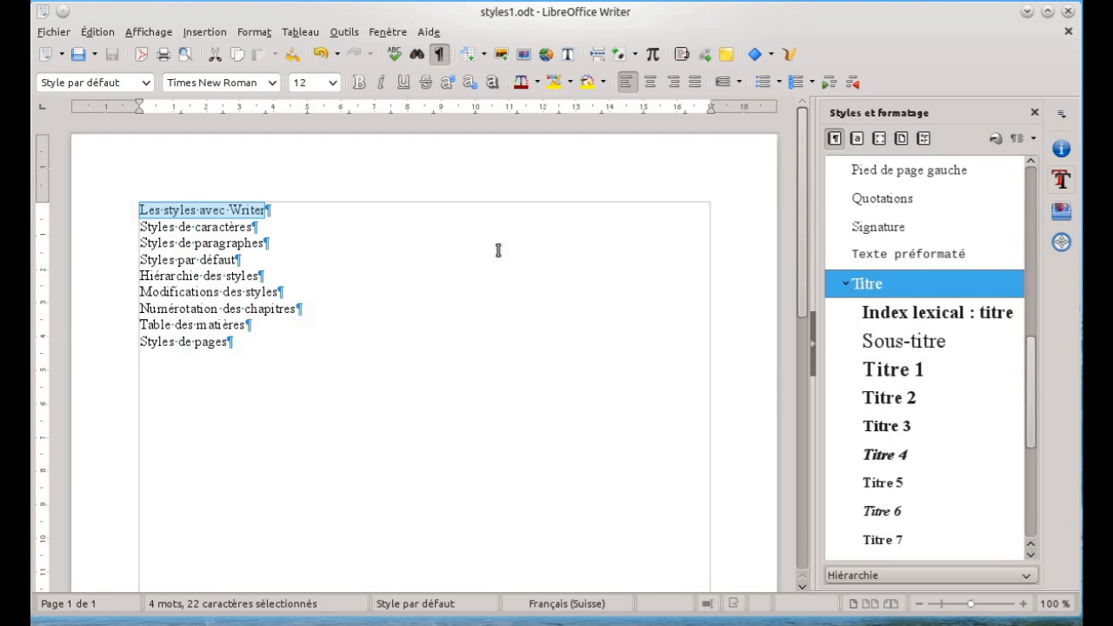
double_click(863, 285)
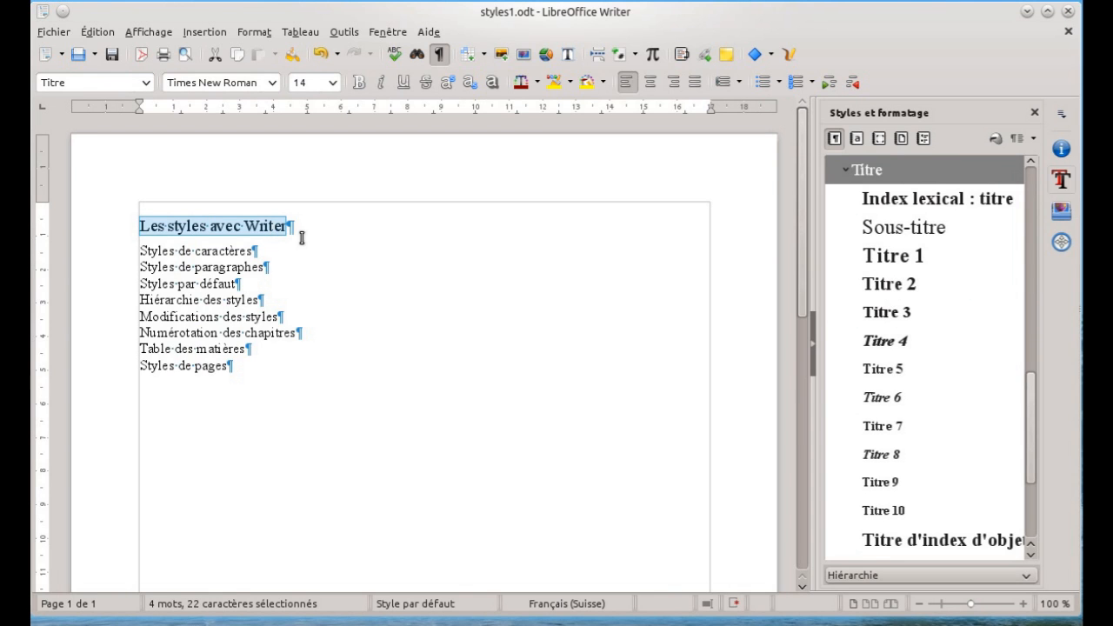
Apply the Titre 1 paragraph style to the line "Styles de caractères".
left_click(151, 251)
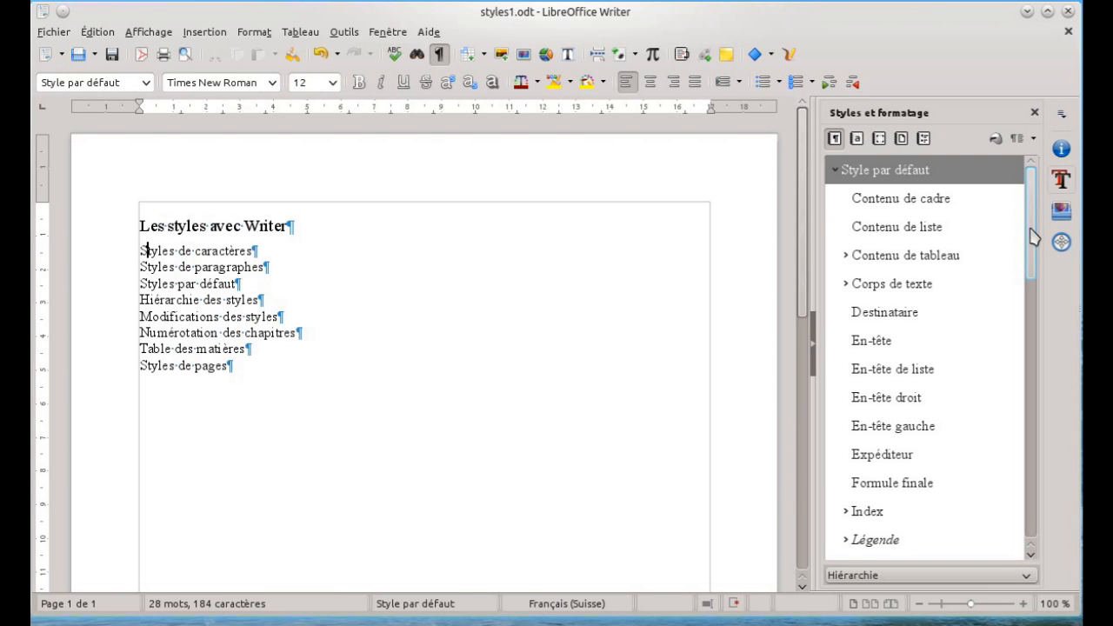
left_click_drag(1032, 234, 1029, 351)
scroll(962, 417, "down", 3)
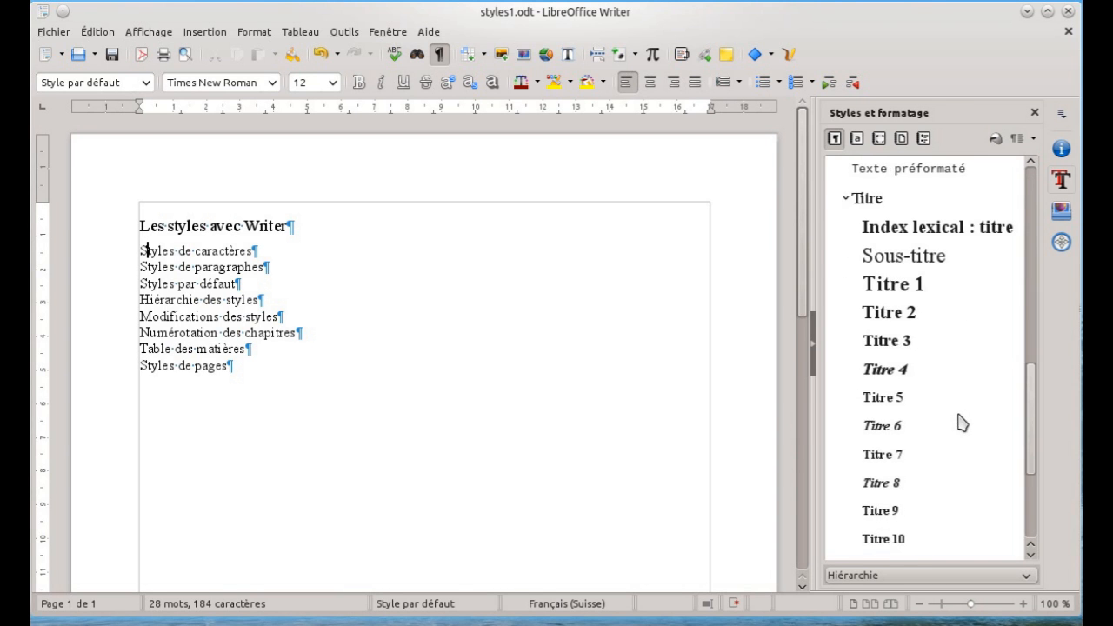
double_click(896, 293)
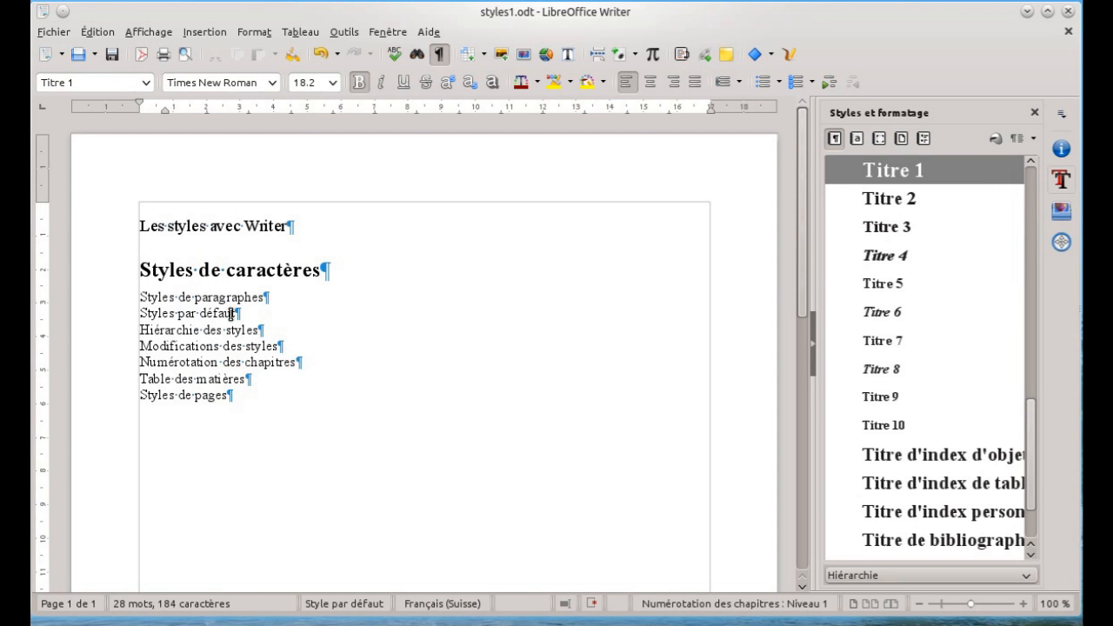
Apply the Titre 1 paragraph style to the line "Styles de paragraphes".
left_click(201, 297)
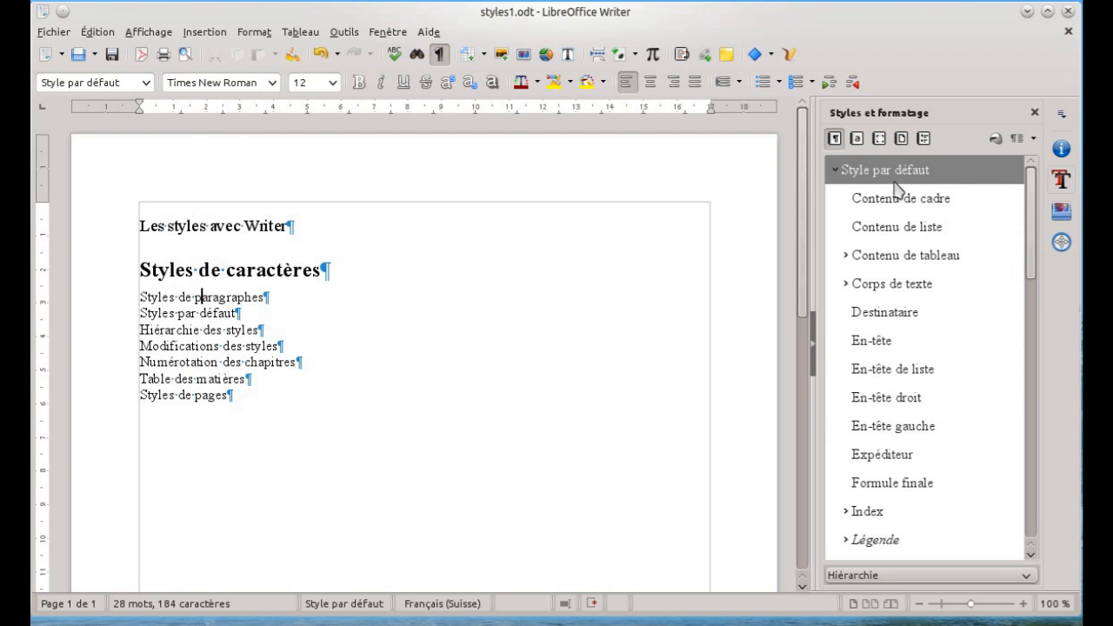
left_click(146, 82)
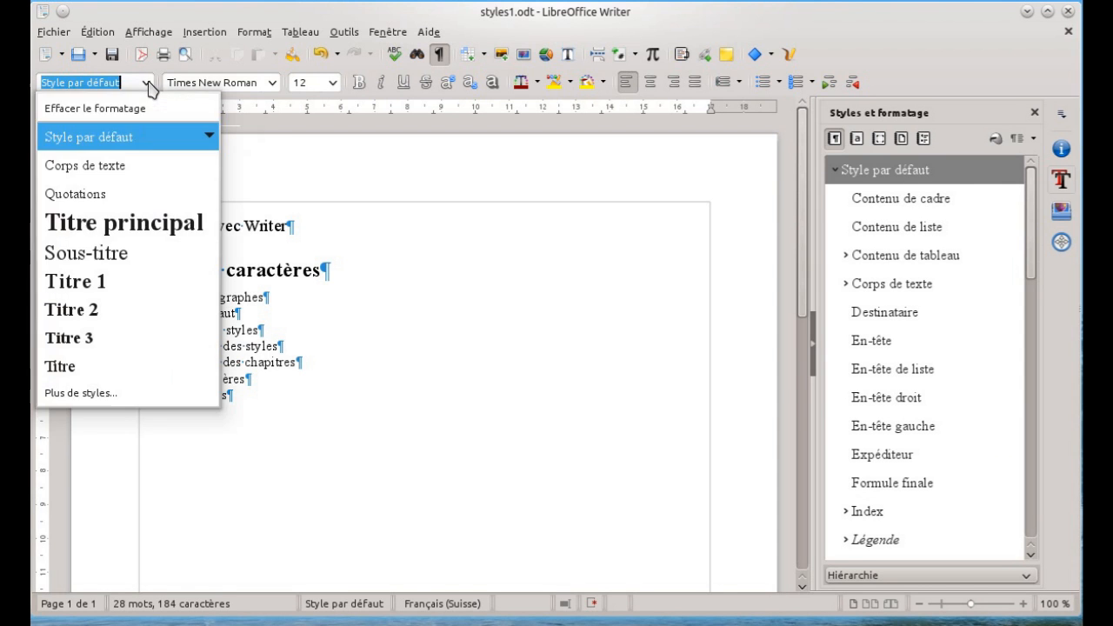
left_click(119, 280)
Apply the Titre 1 paragraph style to all lines from "Styles par défaut" to "Styles de pages" and clear the selection.
left_click_drag(152, 338, 313, 380)
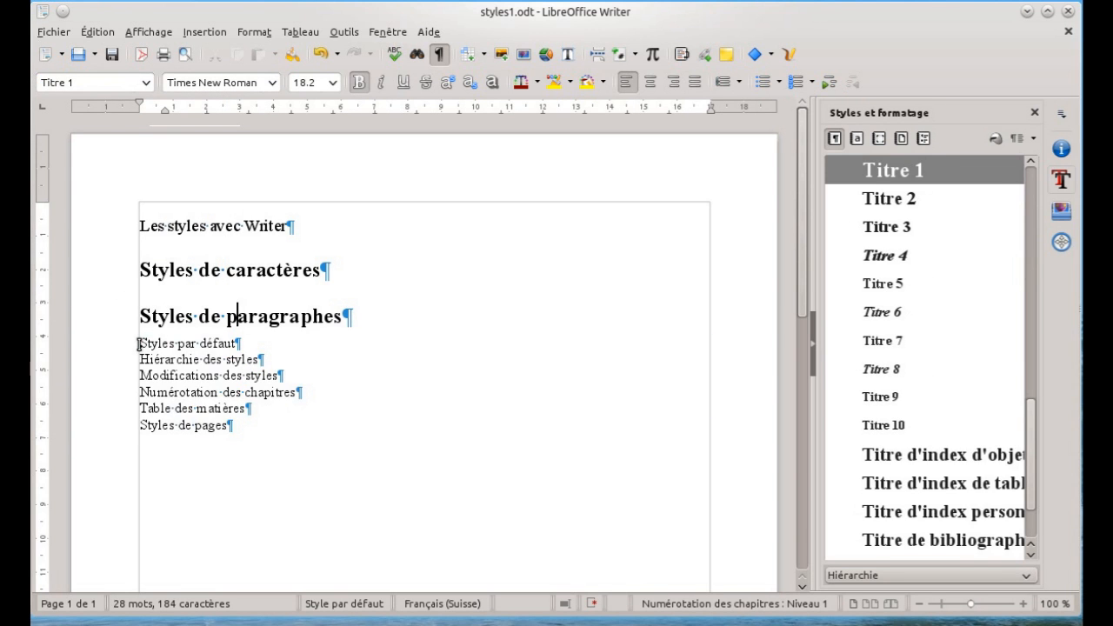
left_click_drag(140, 339, 335, 428)
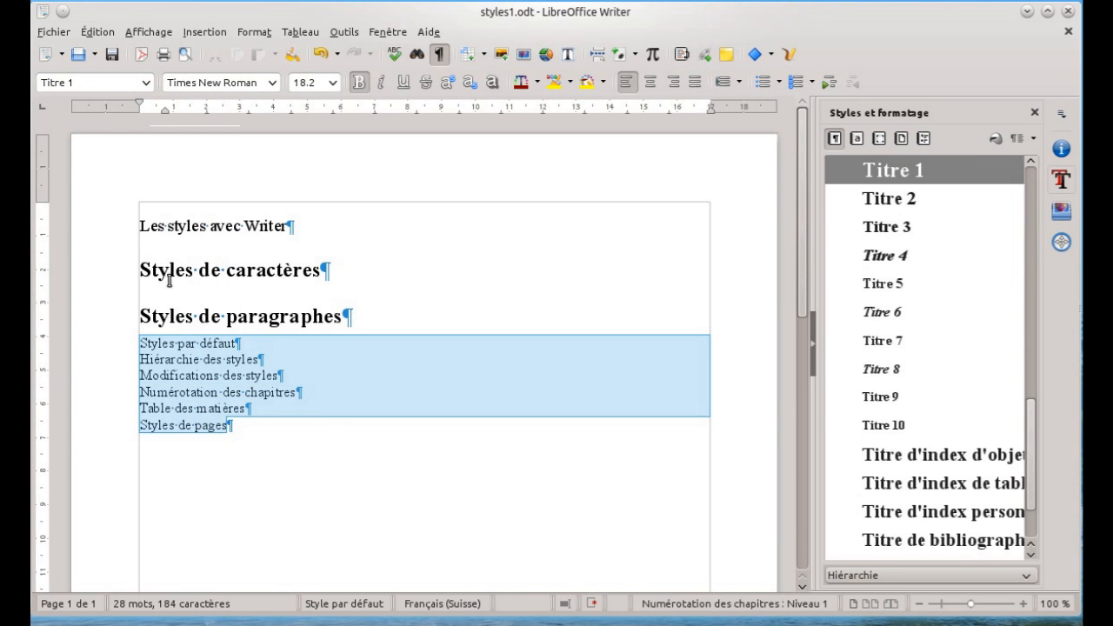
left_click(145, 82)
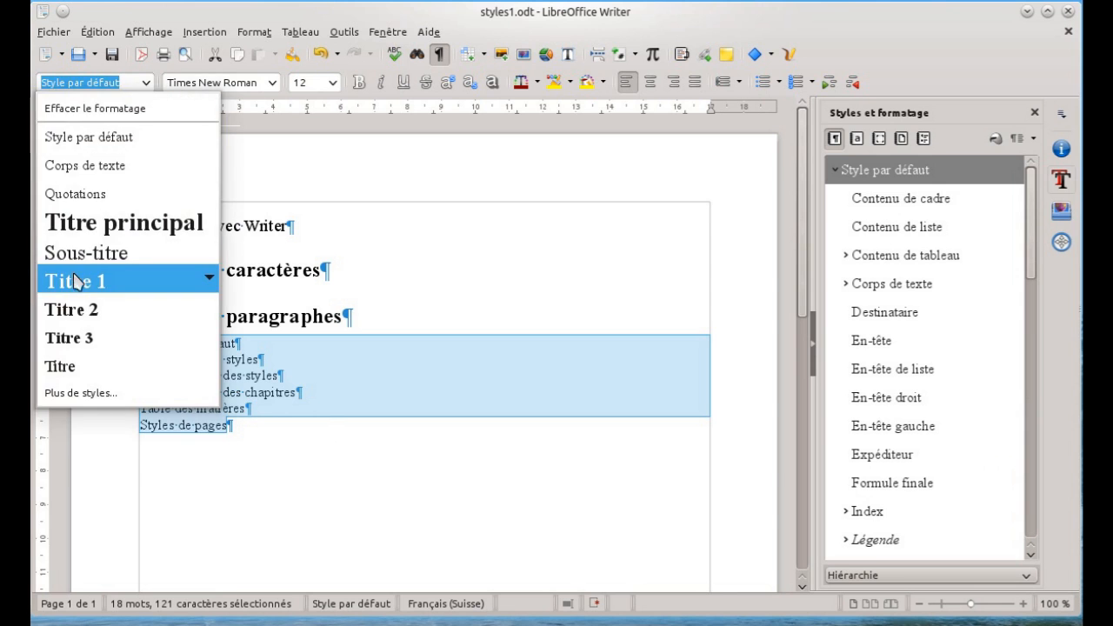
left_click(77, 280)
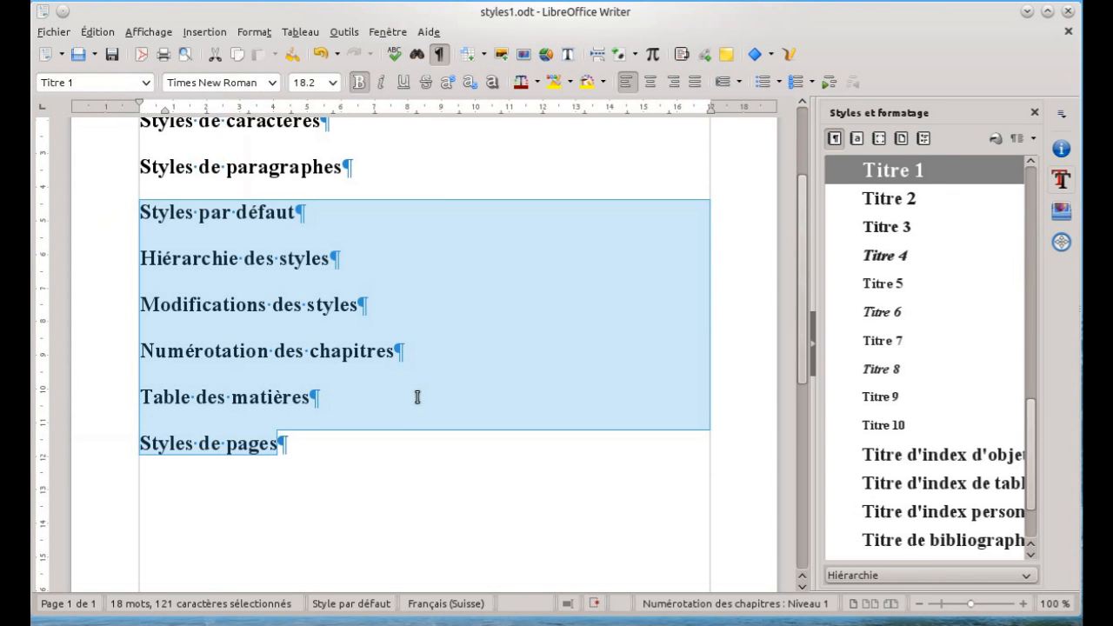
scroll(417, 396, "up", 3)
left_click(405, 391)
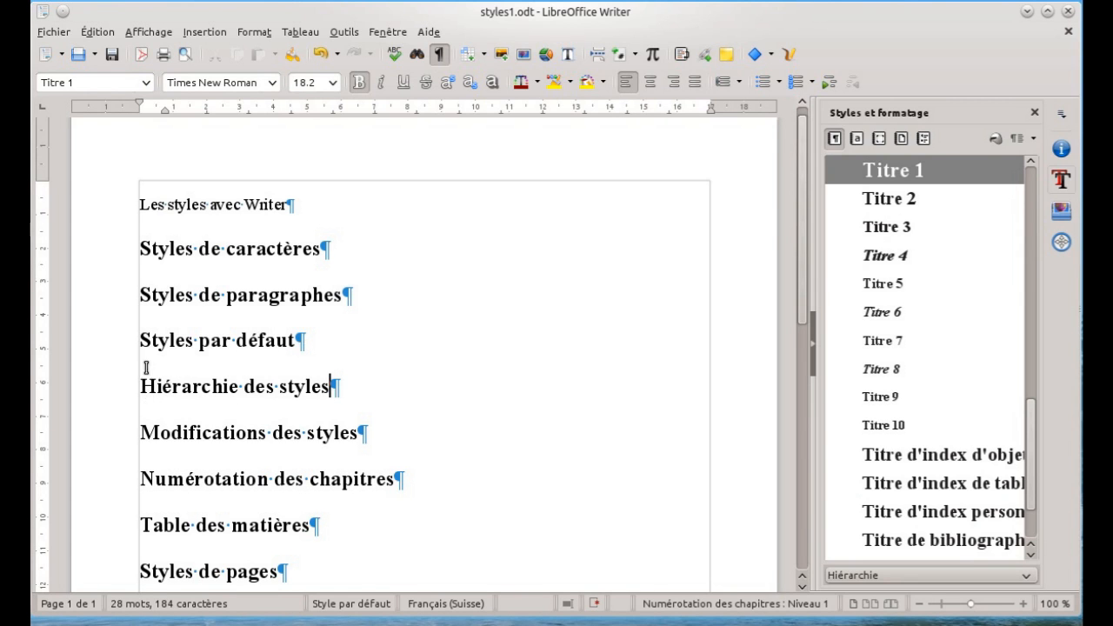
Apply the Titre 2 paragraph style to the lines from "Styles par défaut" to "Table des matières" and clear the selection.
left_click_drag(139, 341, 422, 470)
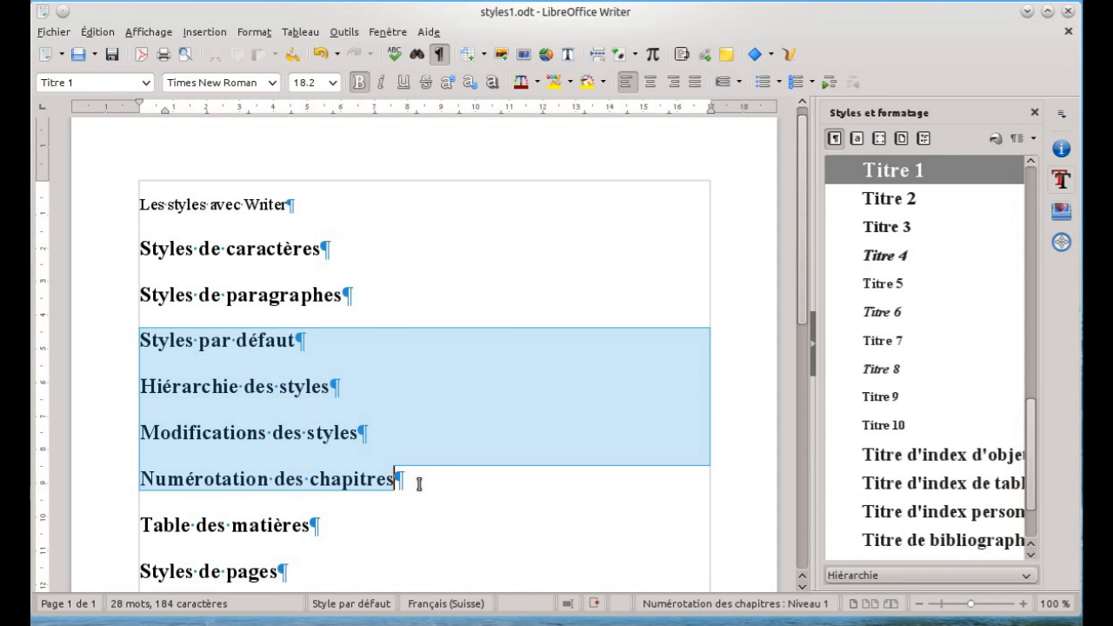
key("shift+Down")
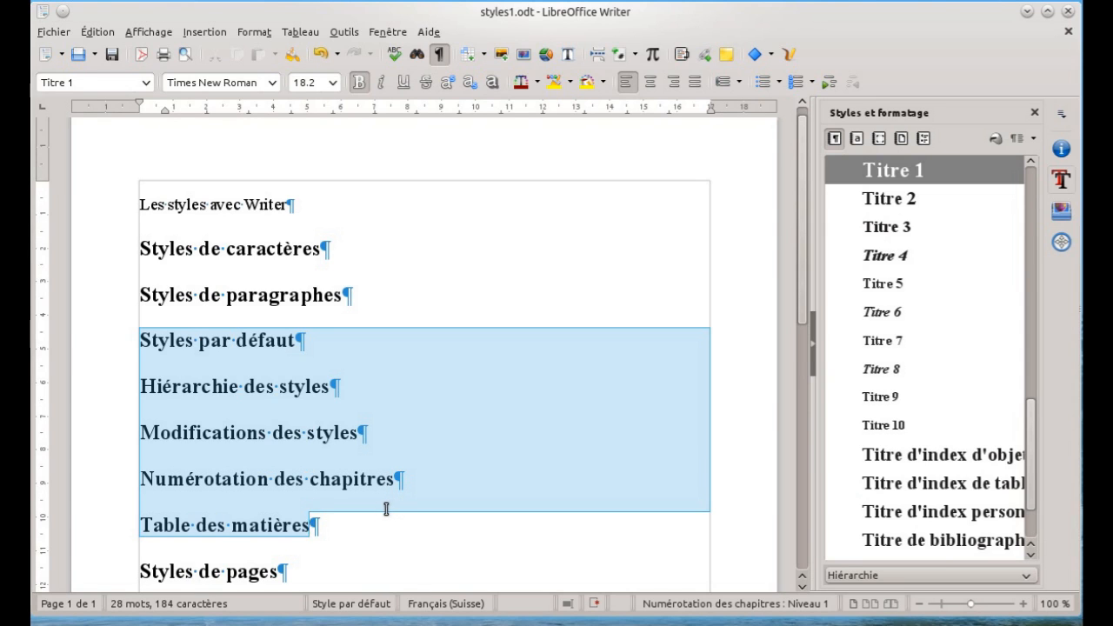
left_click_drag(357, 516, 340, 525)
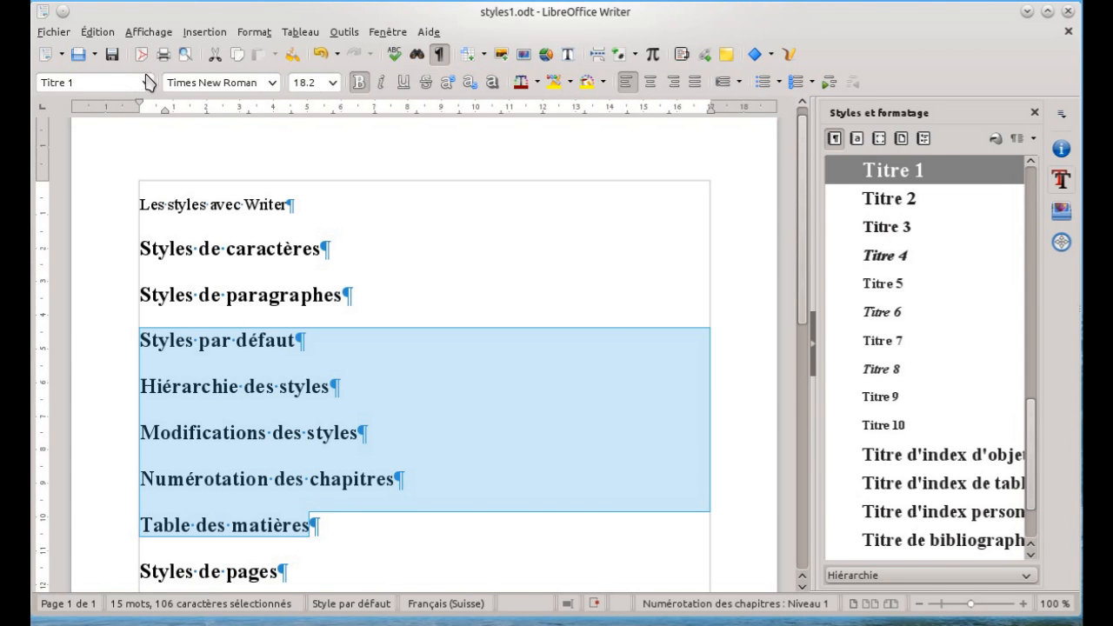
left_click(145, 83)
left_click(77, 310)
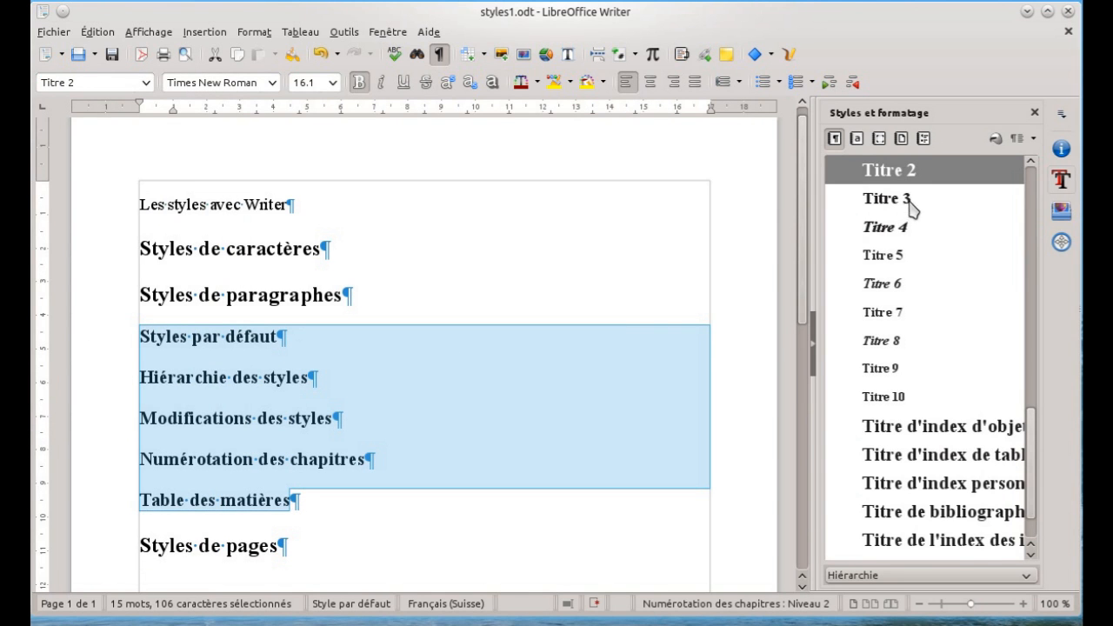
left_click(331, 375)
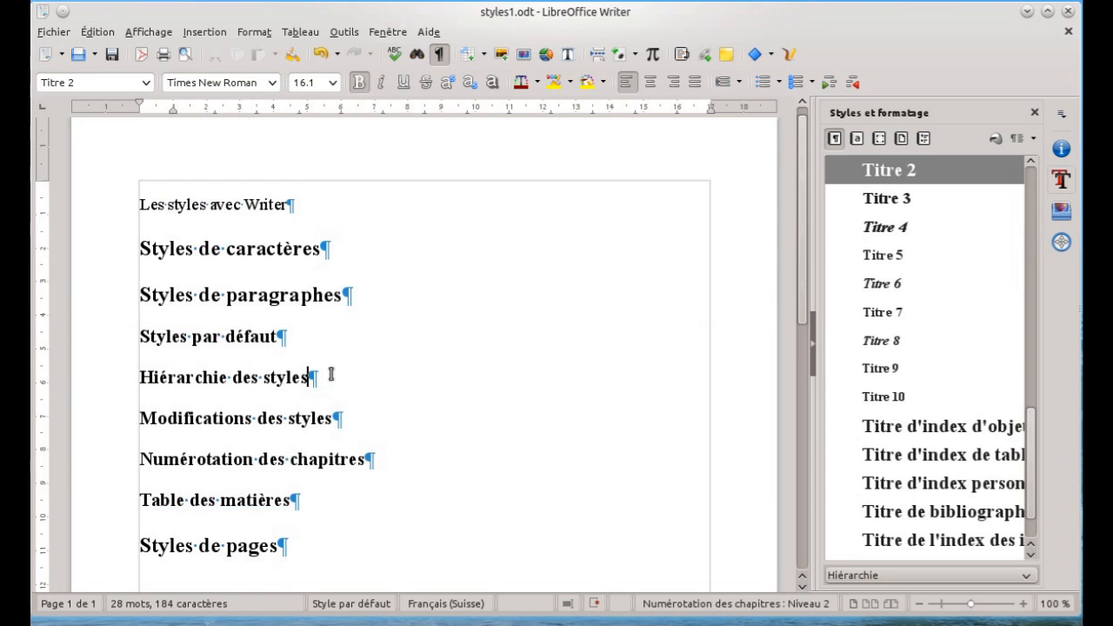
Insert a new paragraph with the sample text "sdfhsfdhfshdfg" directly below the heading "Styles de paragraphes".
left_click(222, 297)
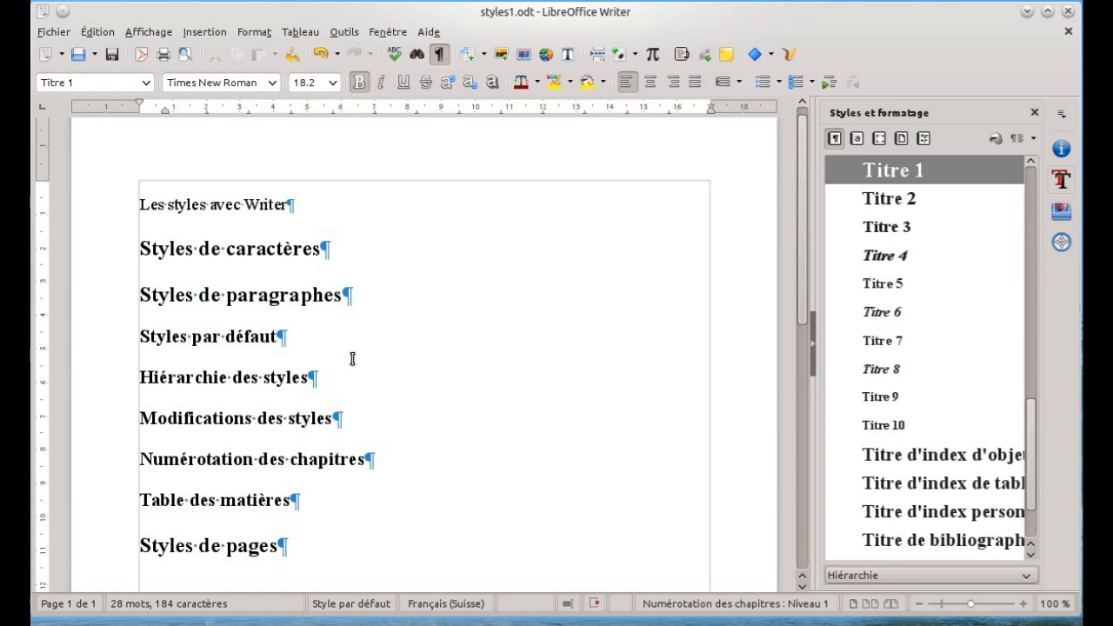
left_click(364, 306)
key("Return")
type("sdfhsfdhfshdfg")
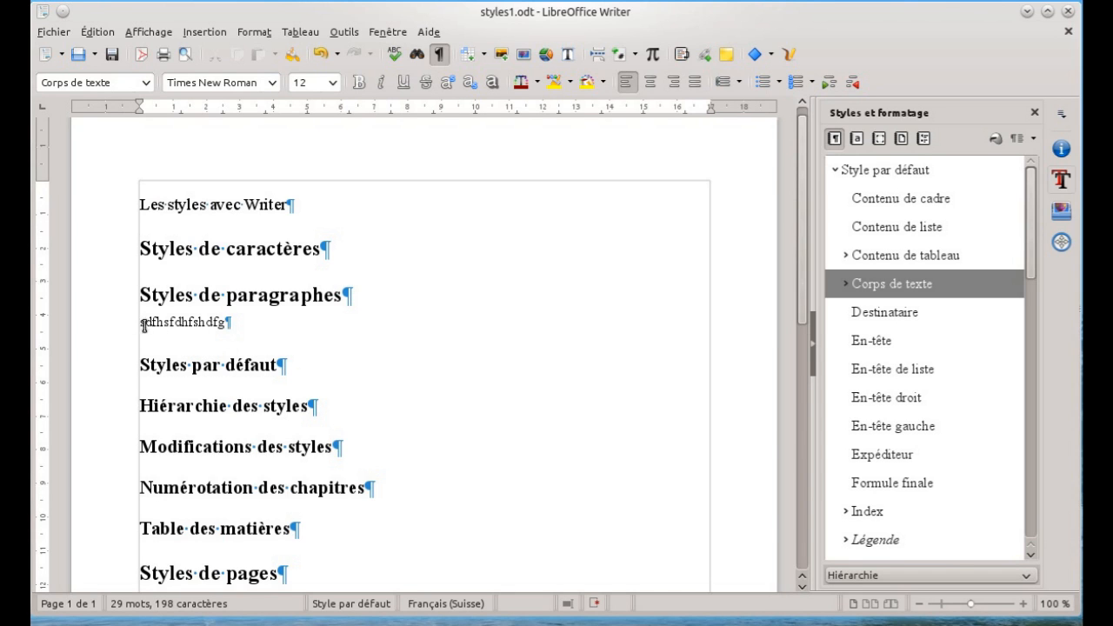
Check which paragraph styles the sample text line and the heading "Styles de paragraphes" above it use.
left_click_drag(140, 323, 238, 324)
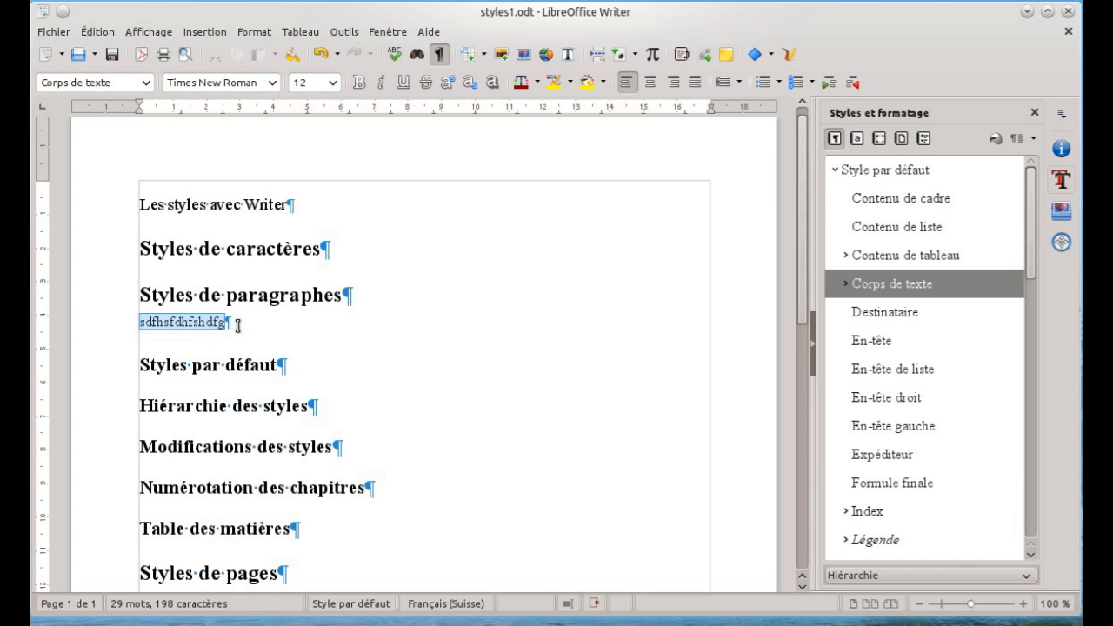
left_click(313, 295)
left_click(203, 323)
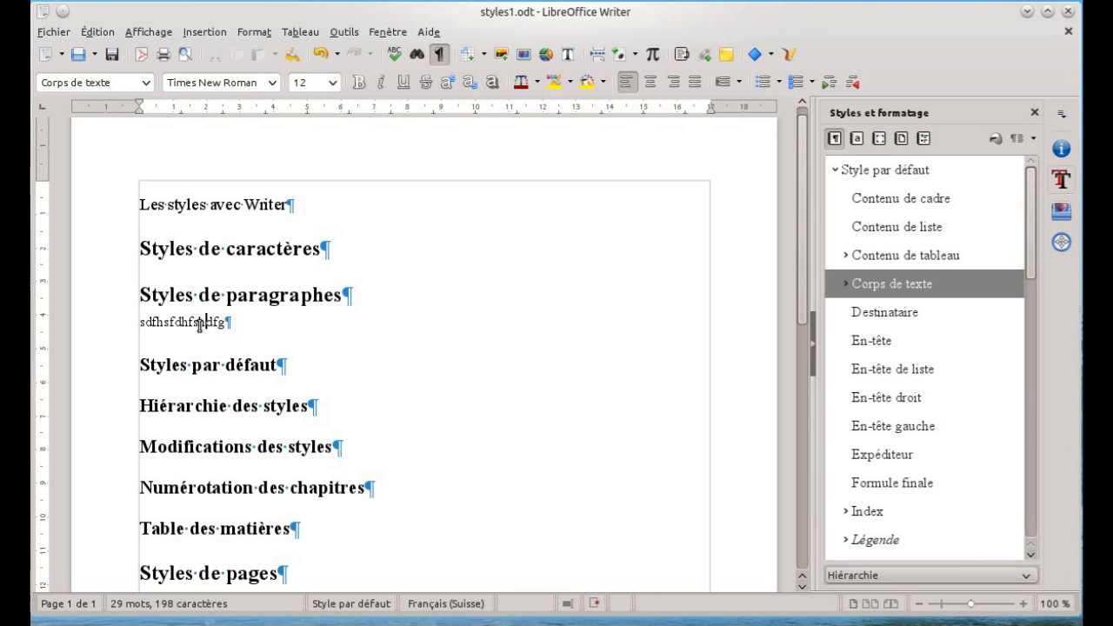